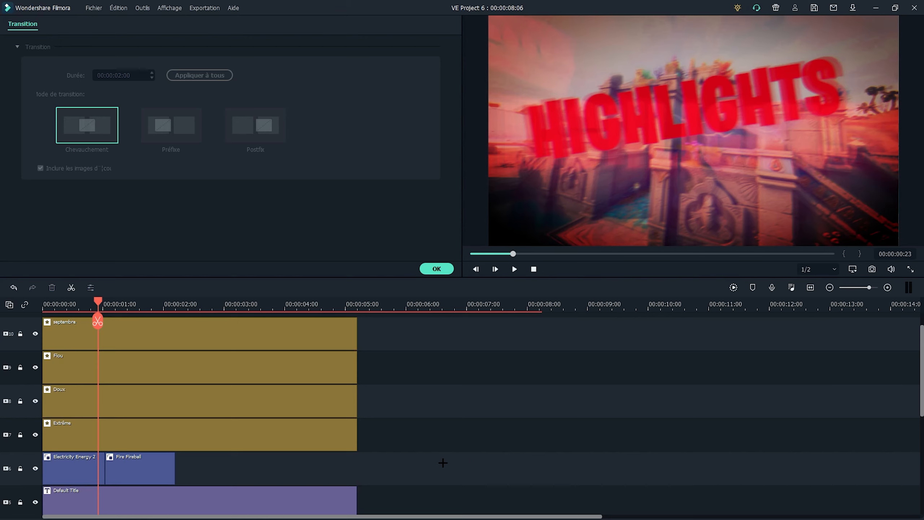
Delete all clips, titles, elements and effects from the timeline
scroll(400, 436, "up", 1)
left_click(199, 359)
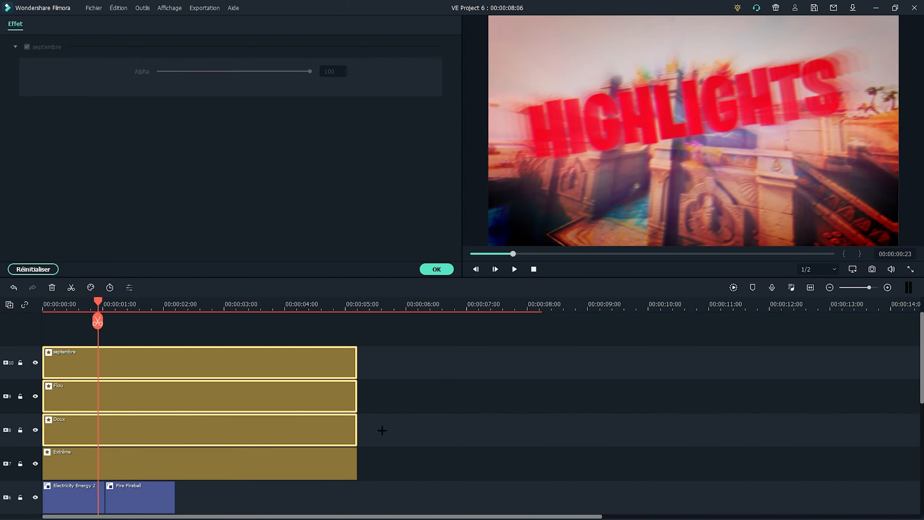
key("ctrl+a")
key("Delete")
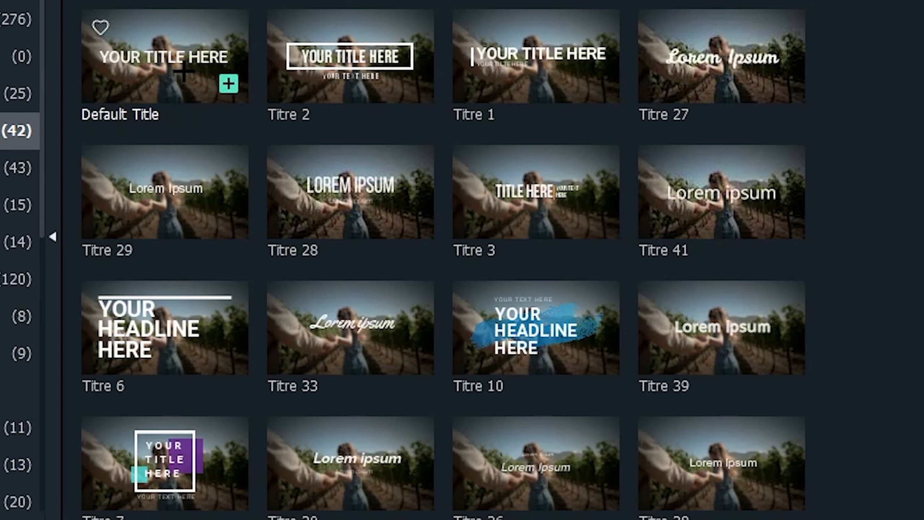
Add the Default Title at the start of track 10 and change its text to HIGHLIGHTS
scroll(167, 64, "up", 1)
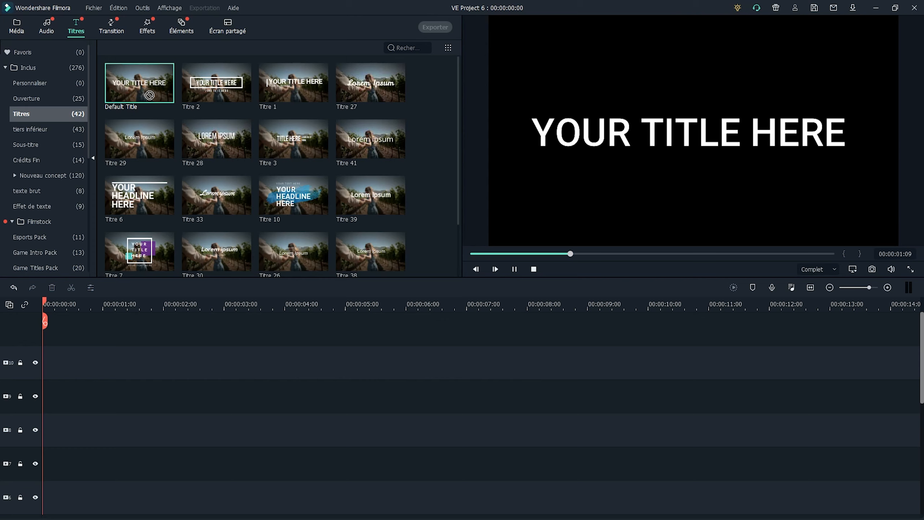
left_click_drag(93, 76, 43, 379)
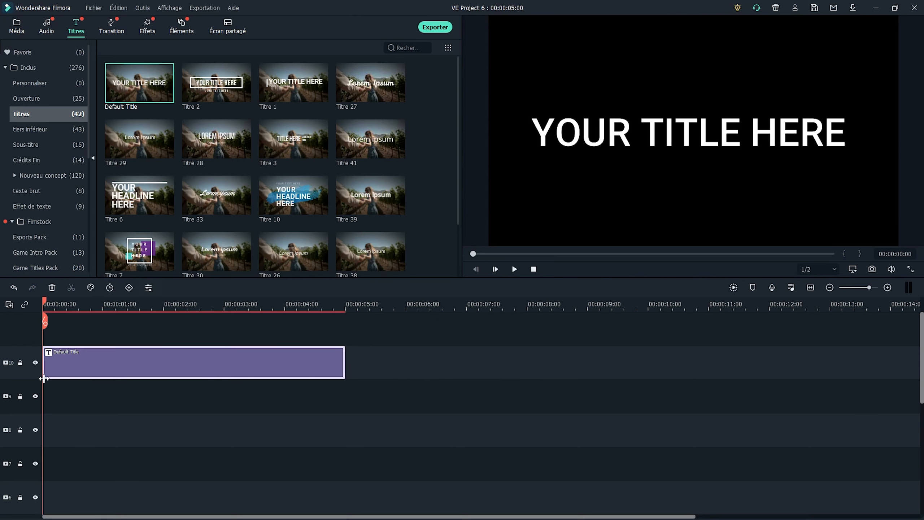
double_click(120, 366)
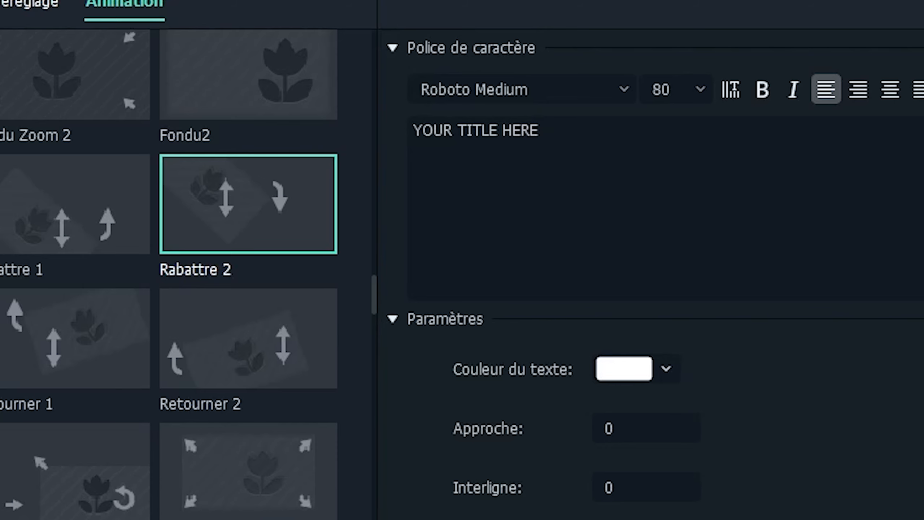
key("ctrl+a")
type("HIGHLIGHTS")
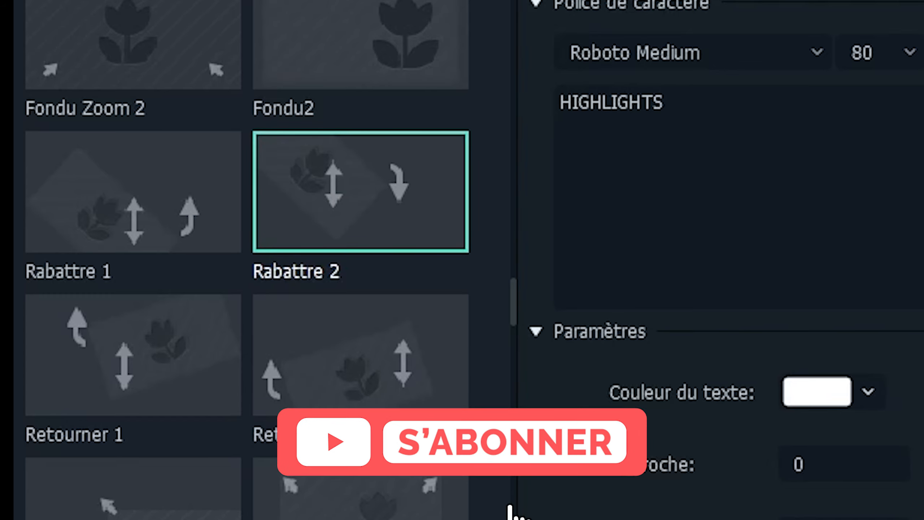
Change the HIGHLIGHTS title's text colour to bright red from the basic colours
left_click(867, 391)
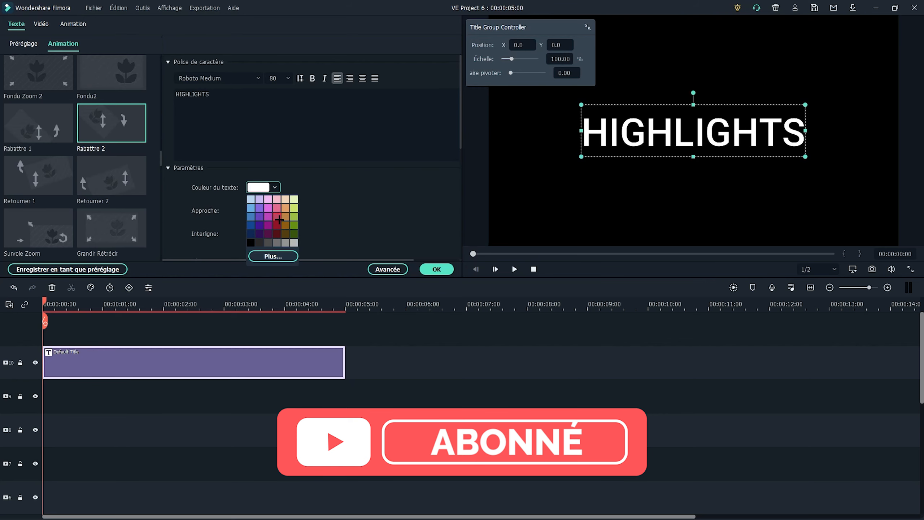
left_click(815, 519)
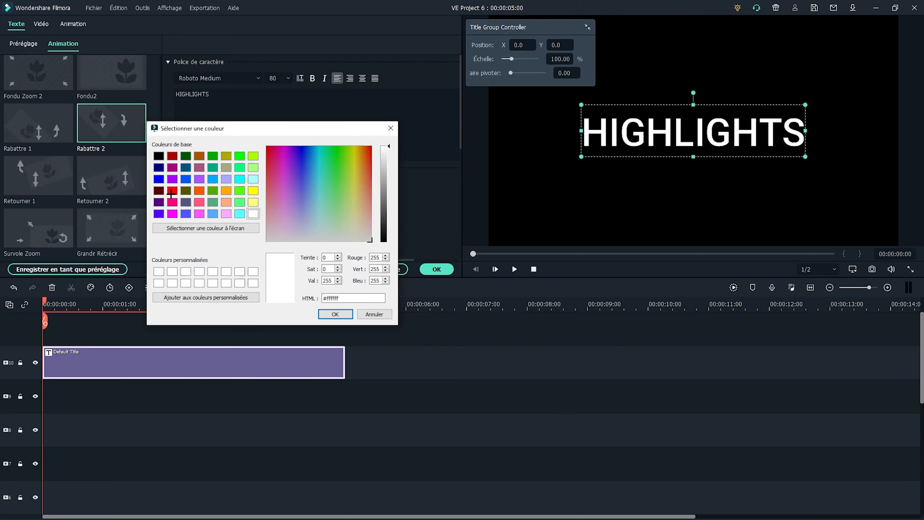
left_click(172, 190)
left_click(335, 313)
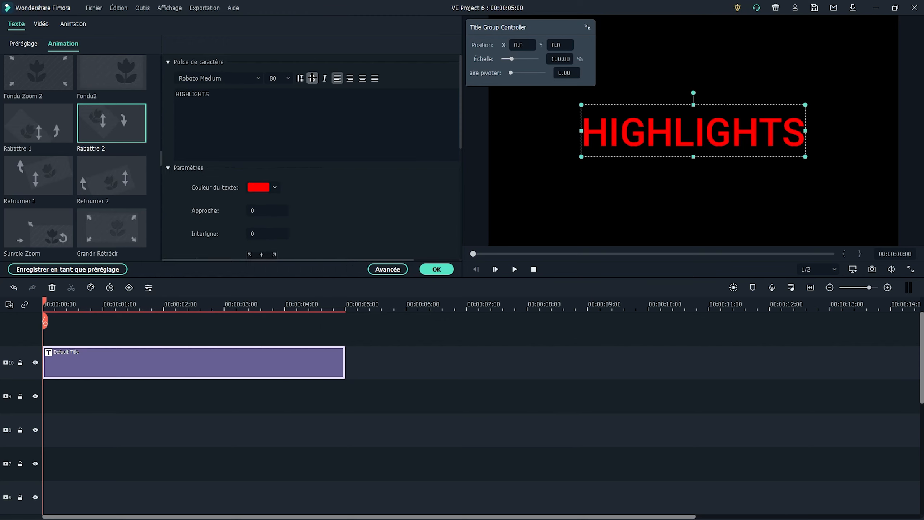
Make the title text bold and set its font to MADESoulmazeBrush
left_click(255, 78)
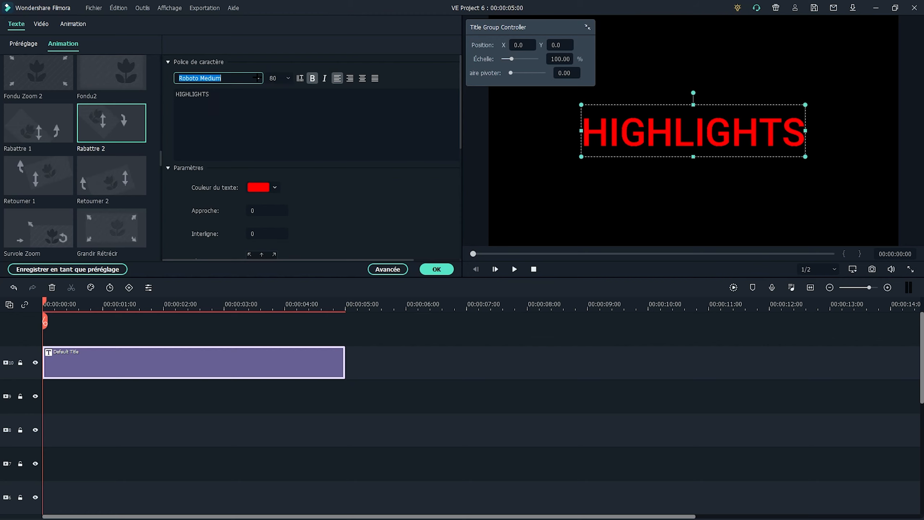
key("a")
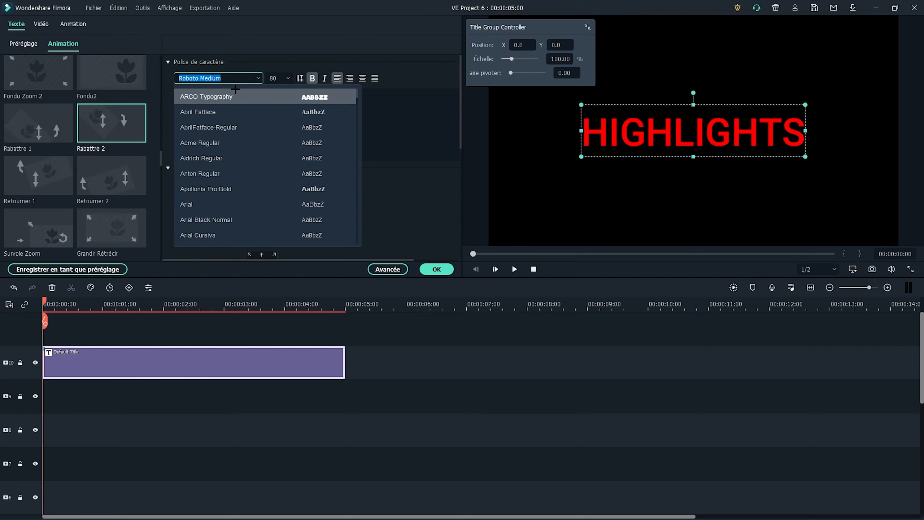
left_click(218, 79)
left_click(217, 78)
type("madESoulmaz")
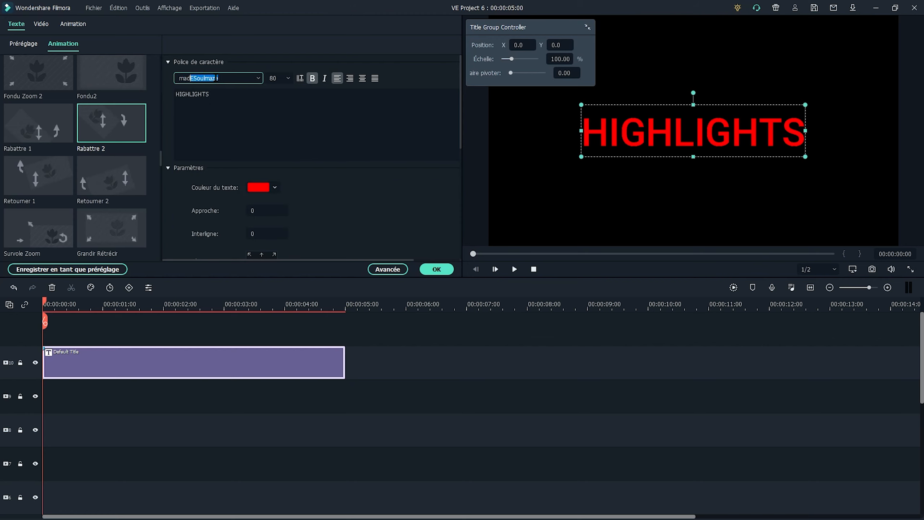
type("e")
key("Return")
left_click(258, 78)
left_click(226, 235)
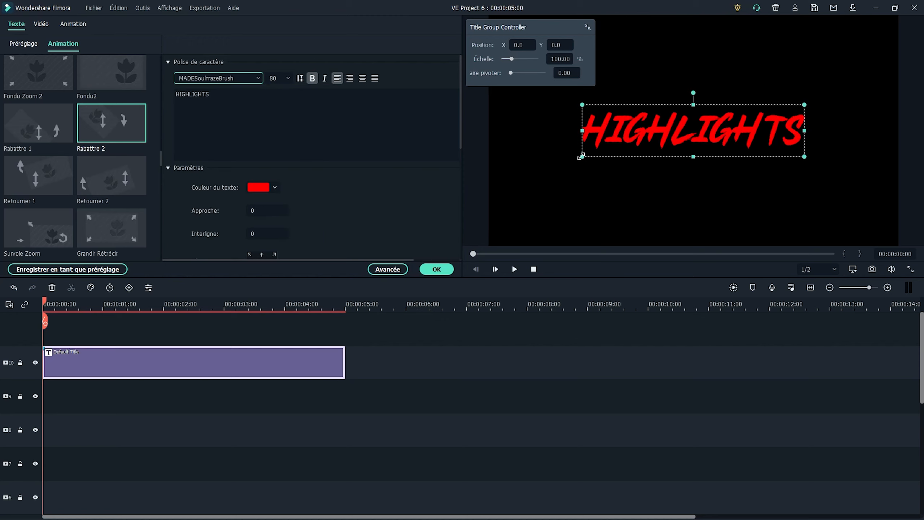
Widen the title's text box, set the font size to 100 and centre the title in the frame
left_click_drag(581, 157, 503, 174)
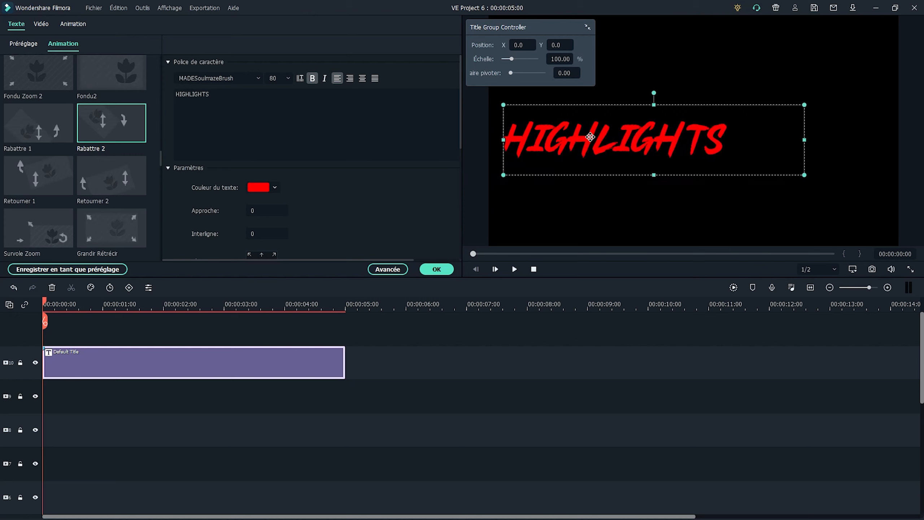
double_click(576, 140)
left_click(287, 77)
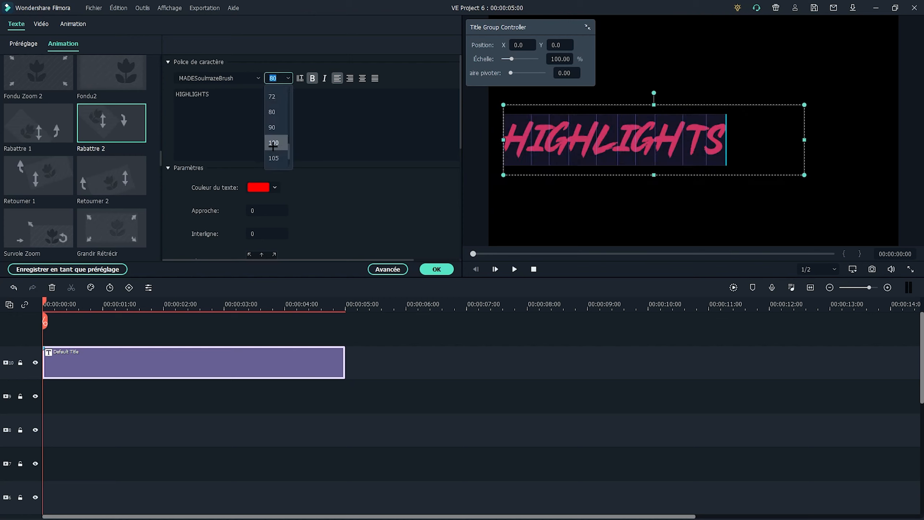
left_click(273, 142)
left_click_drag(637, 175, 672, 168)
left_click(516, 366)
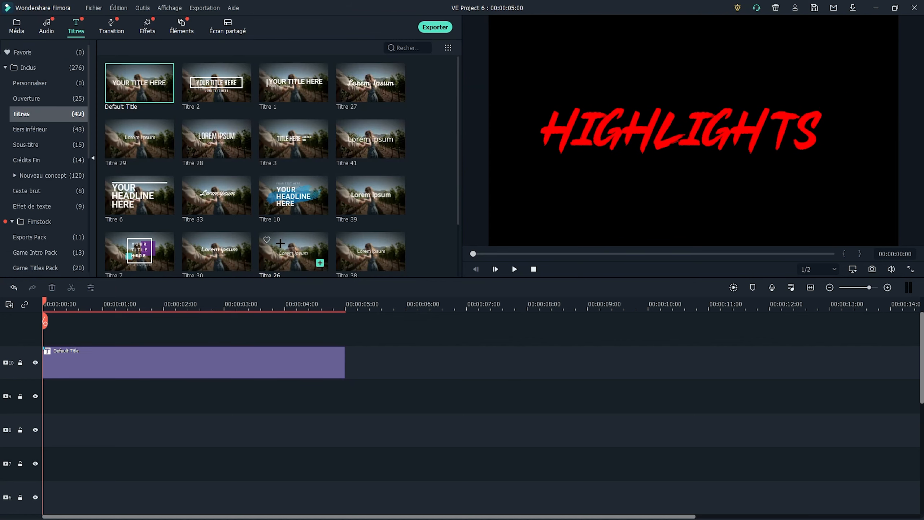
Move the title clip down to track 8 and place the Electricity Energy 2 element at the start of track 9
left_click_drag(74, 365, 74, 432)
left_click(212, 383)
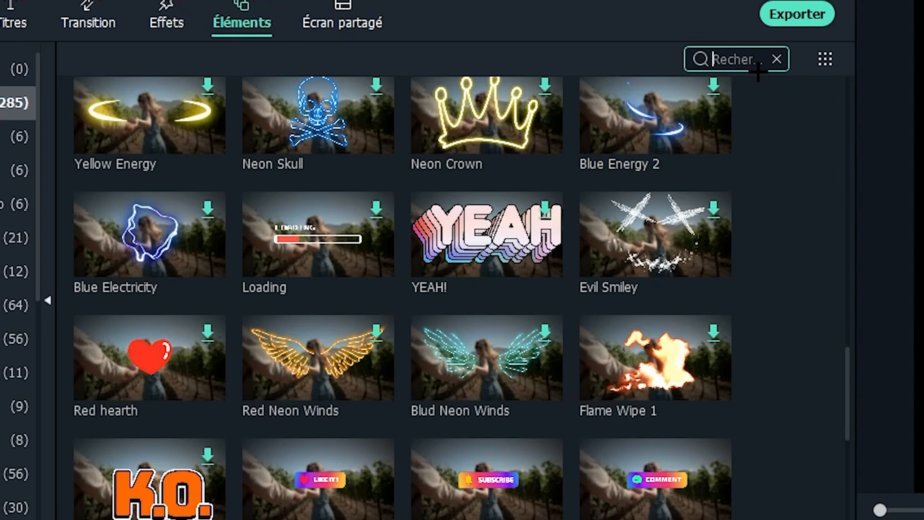
type("ecl")
key("BackSpace")
key("BackSpace")
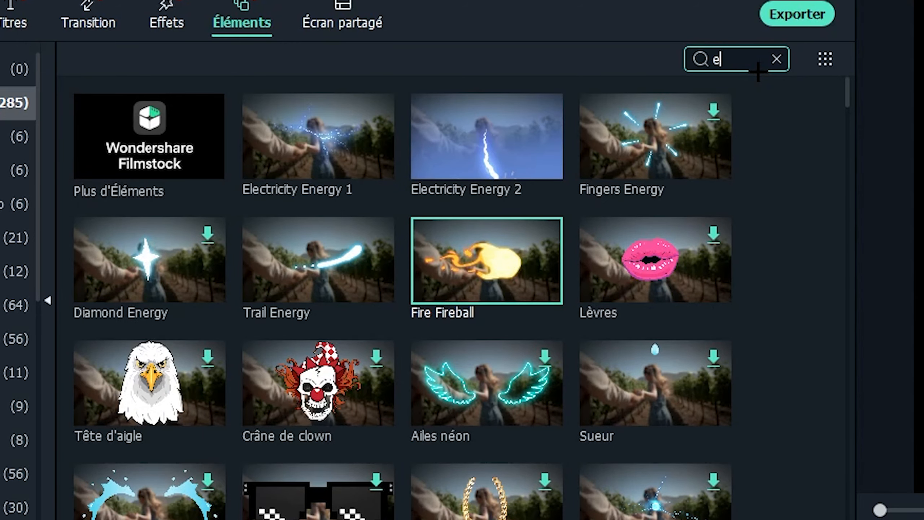
type("le")
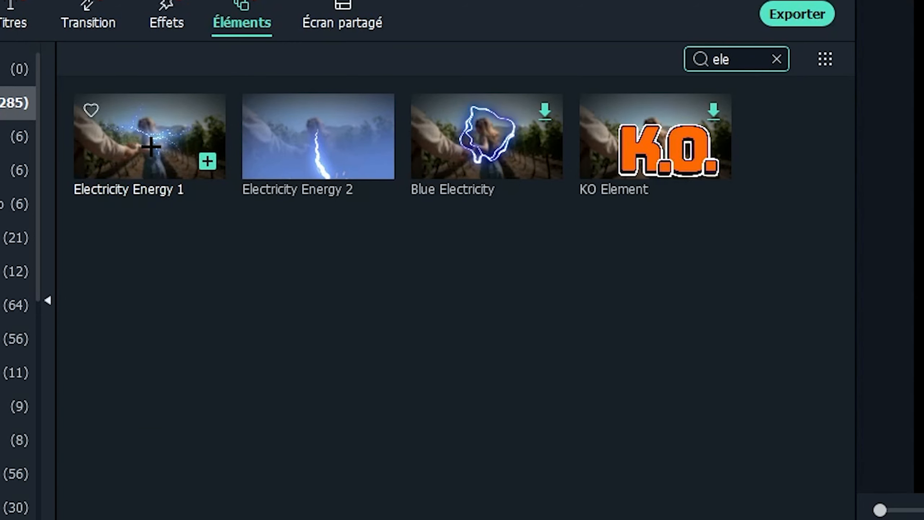
left_click_drag(217, 83, 40, 396)
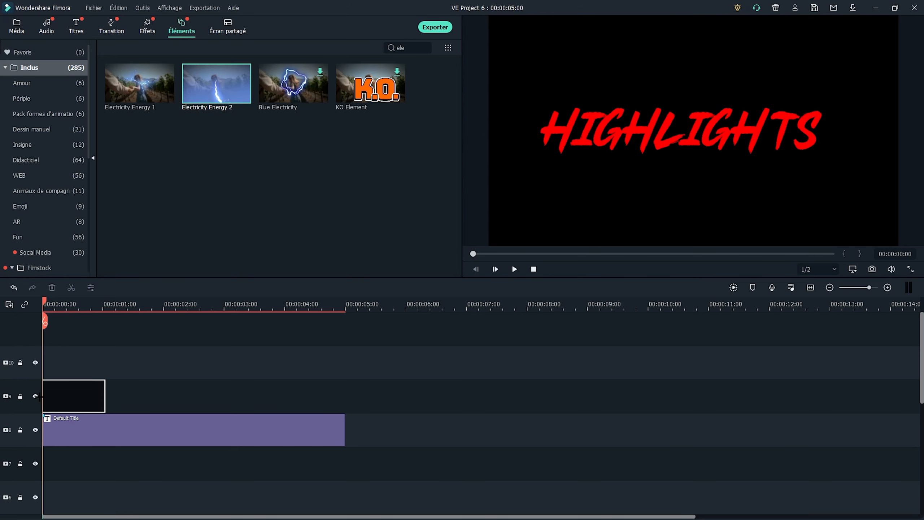
Add the Electricity Energy 1 element directly after Electricity Energy 2 and play back the result
left_click_drag(139, 84, 116, 396)
key("space")
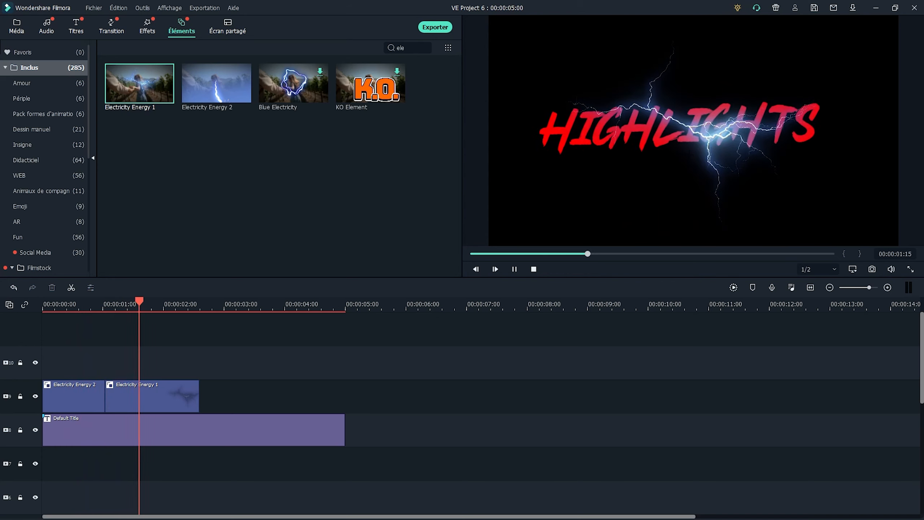
key("space")
Move Electricity Energy 1 to track 7 beneath the title, enlarge it and centre it behind the text
left_click_drag(157, 392, 156, 460)
left_click(107, 304)
left_click_drag(107, 304, 158, 305)
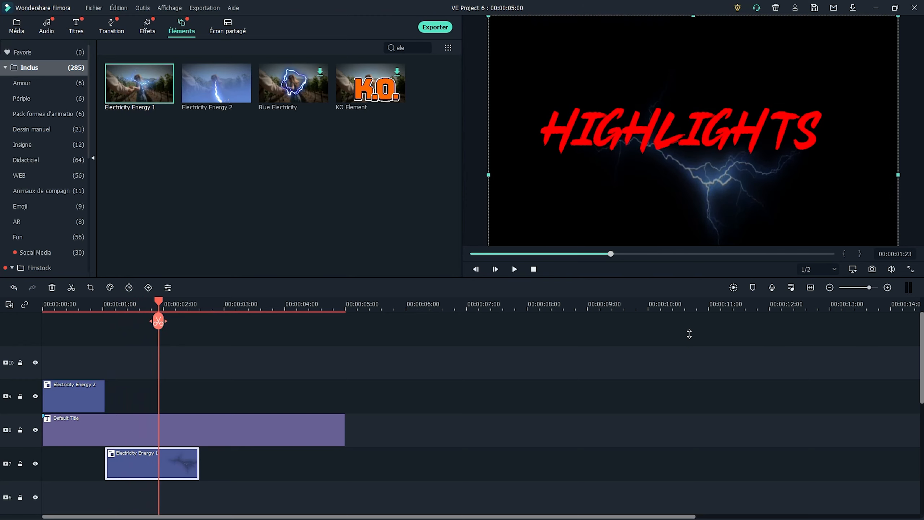
left_click_drag(488, 228, 136, 242)
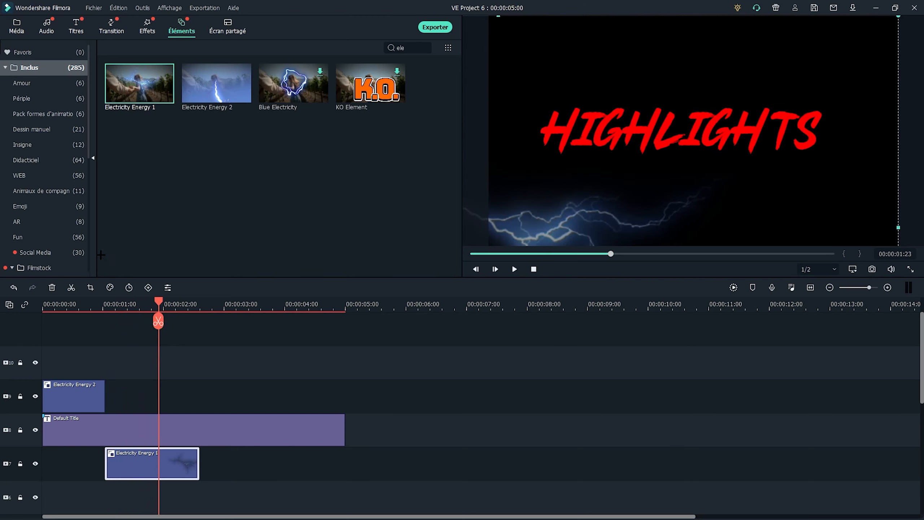
left_click_drag(581, 209, 743, 131)
left_click(394, 413)
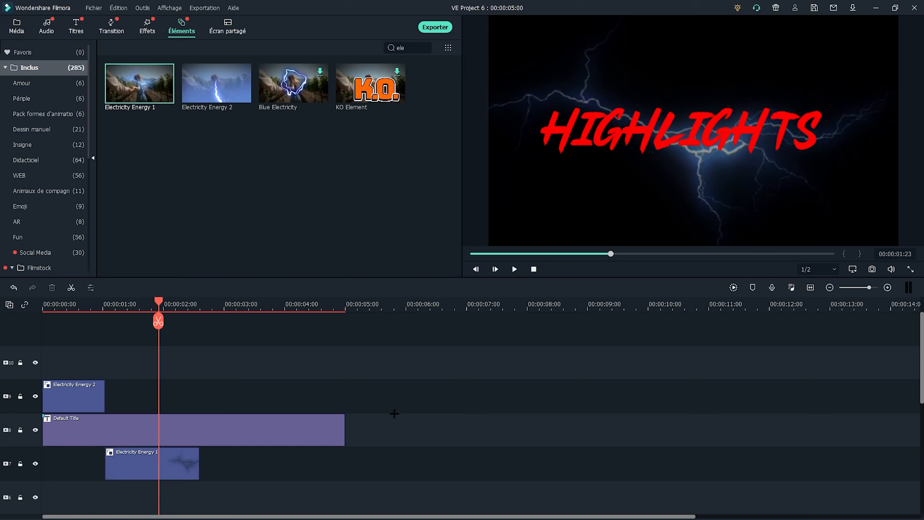
Find the Extrême effect, add it over the title from the start of track 10 and review its settings
left_click_drag(152, 300, 178, 304)
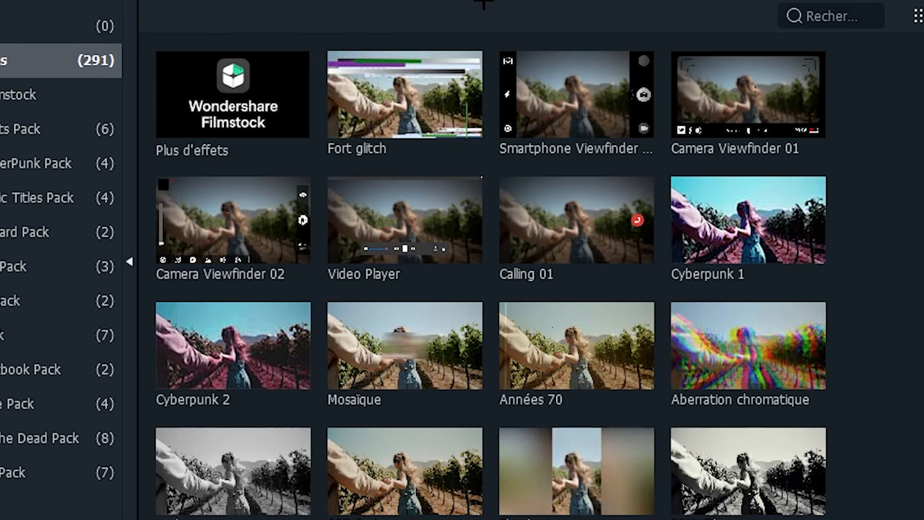
left_click(827, 16)
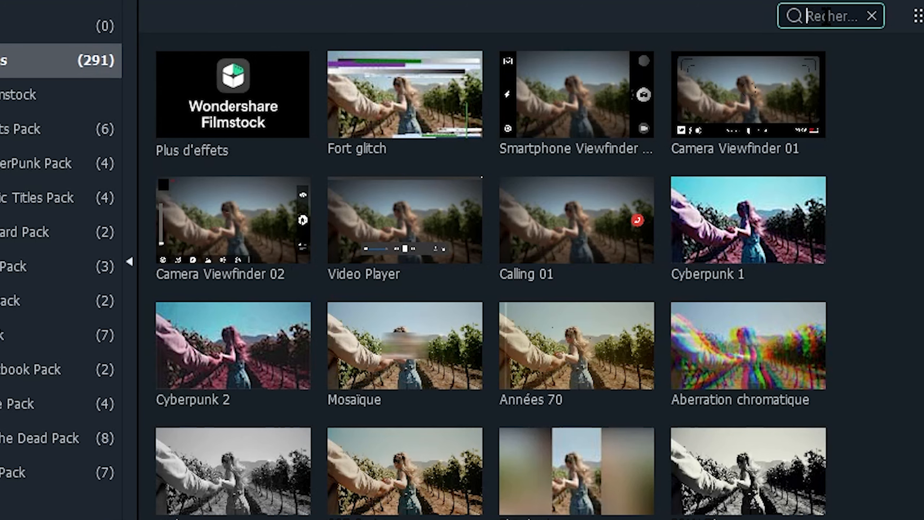
type("ext")
left_click(569, 92)
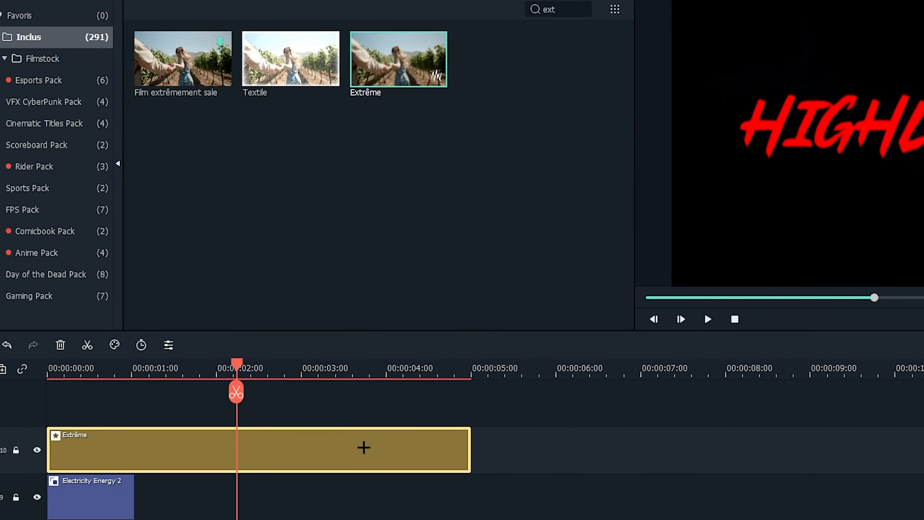
double_click(363, 445)
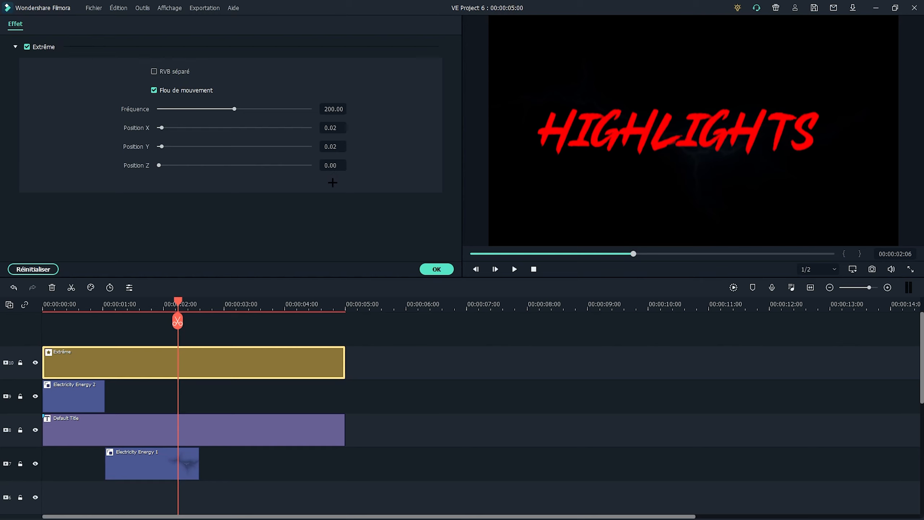
left_click(436, 269)
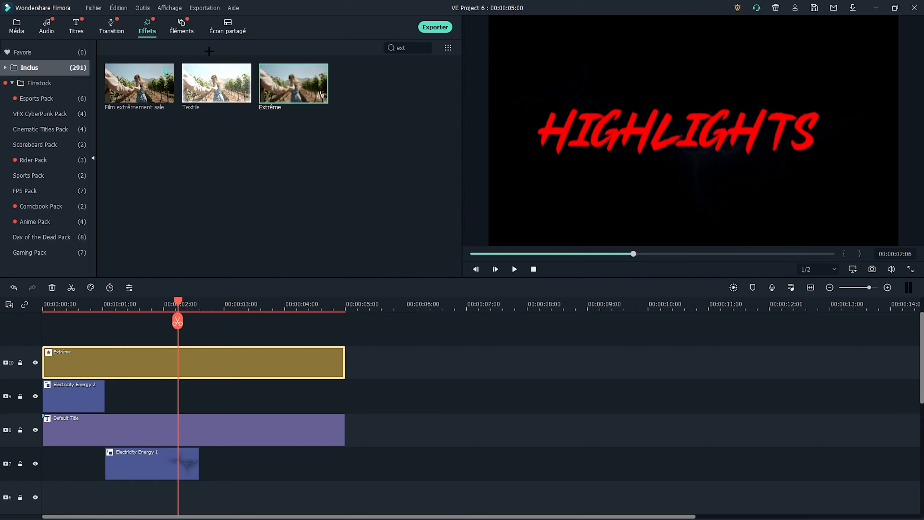
Find the Doux effect, add it on a new track above Extrême and review its settings
type("doux")
left_click_drag(139, 83, 163, 355)
double_click(163, 355)
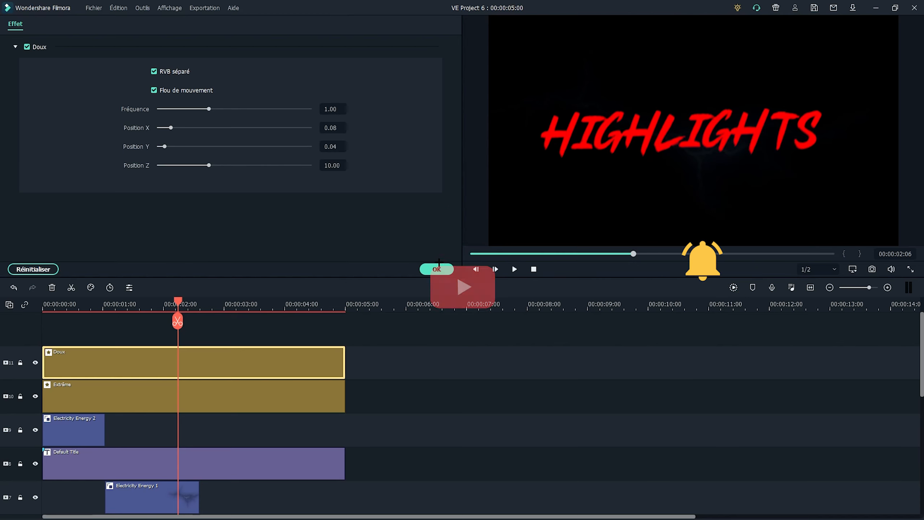
left_click(435, 269)
Add the Flou effect on a new track above Doux and reduce its Alpha to 67
left_click_drag(413, 48, 267, 59)
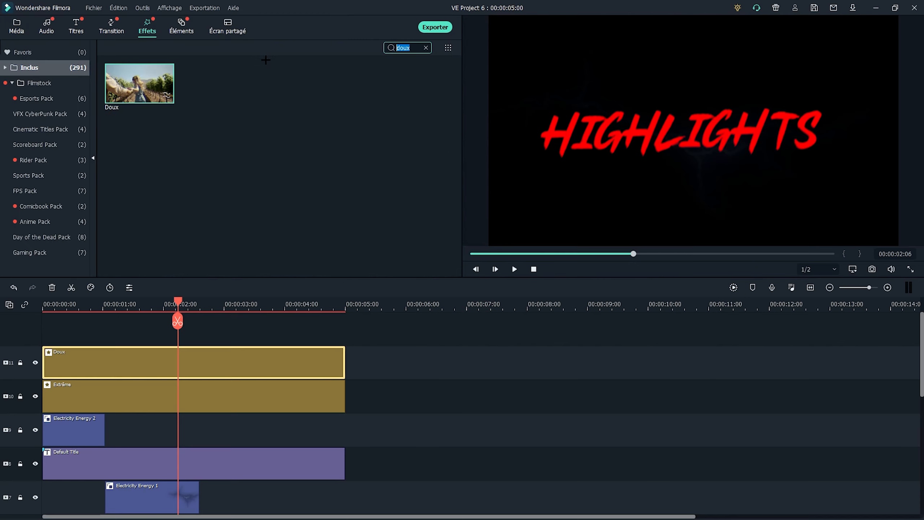
type("flou")
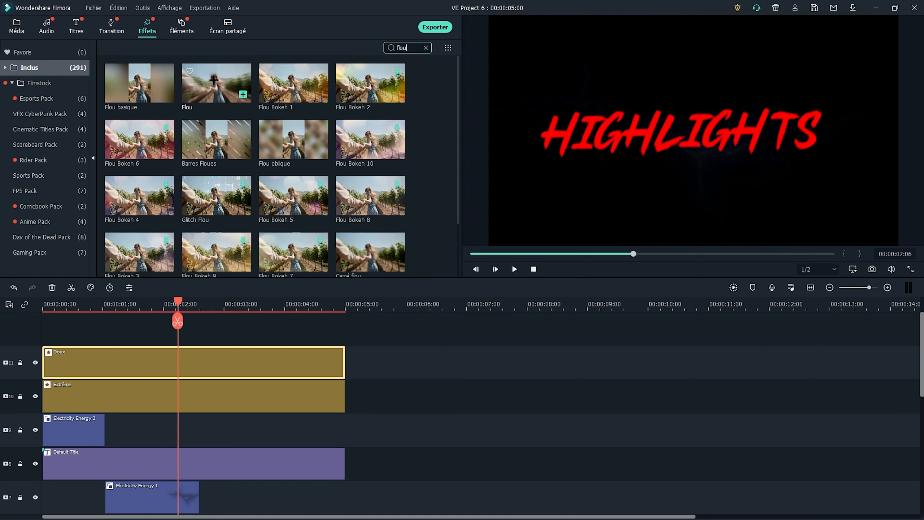
left_click_drag(213, 77, 187, 356)
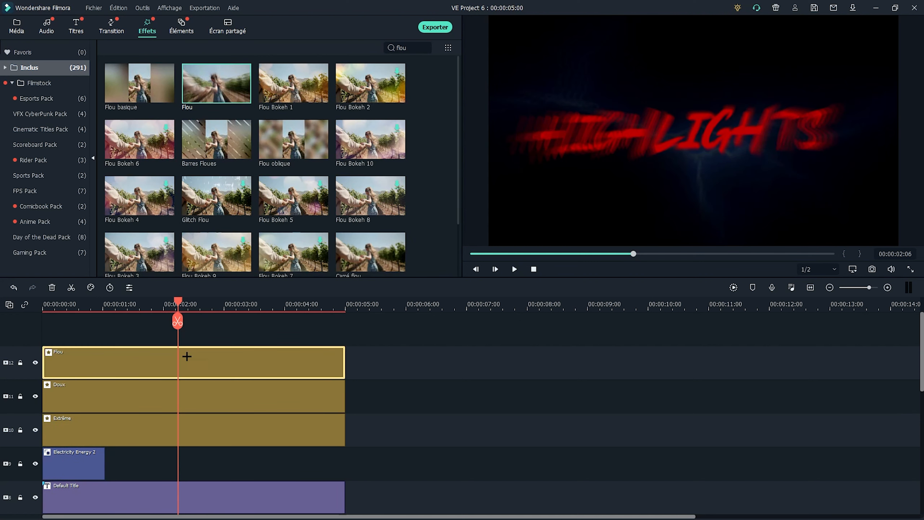
double_click(220, 366)
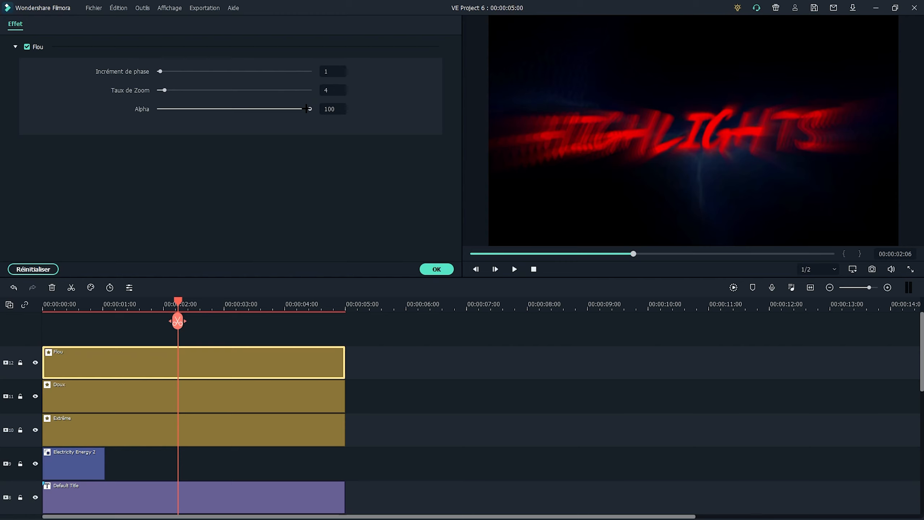
left_click_drag(285, 109, 269, 109)
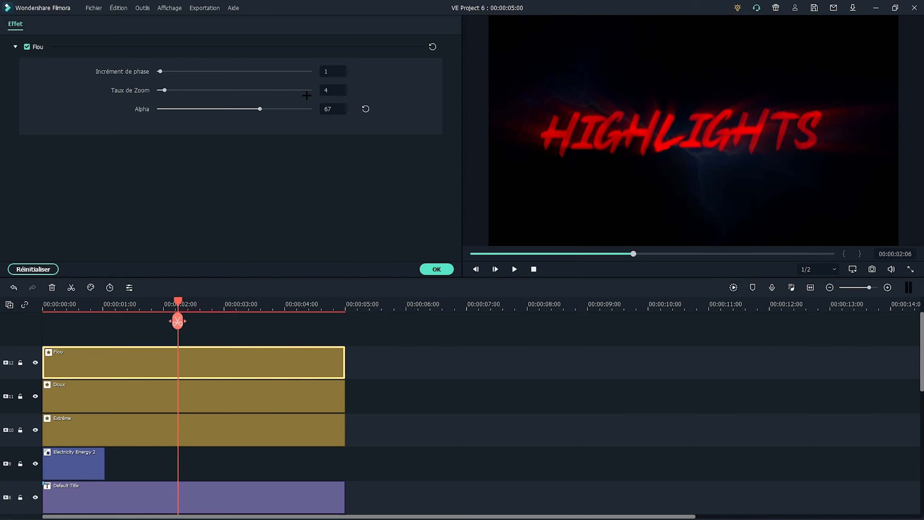
Accept the Flou settings, add the septembre effect on a new track above Flou, and preview the intro from the start
left_click(437, 269)
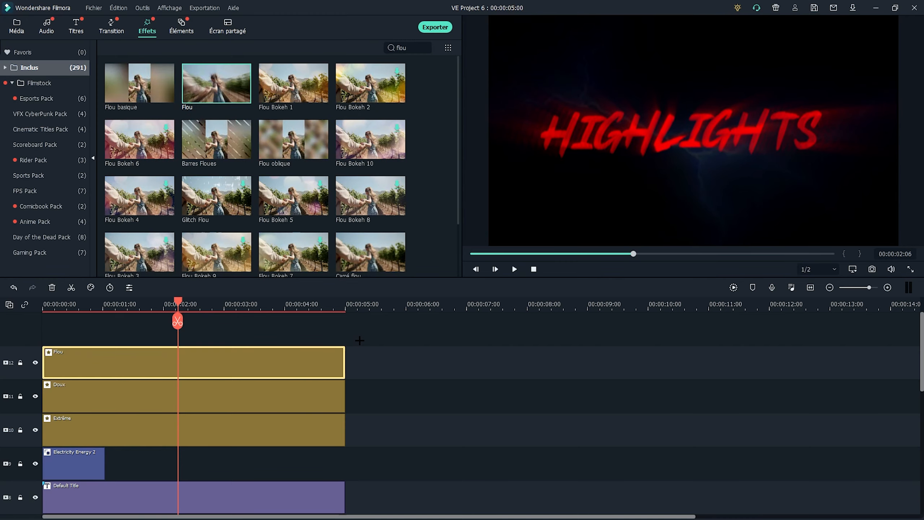
type("septe")
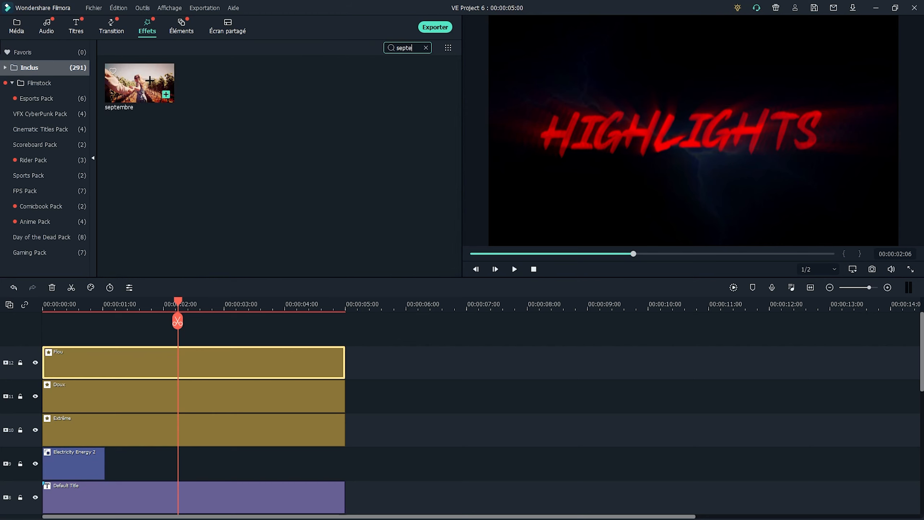
left_click_drag(139, 83, 40, 327)
left_click_drag(57, 305, 50, 305)
left_click(444, 407)
key("space")
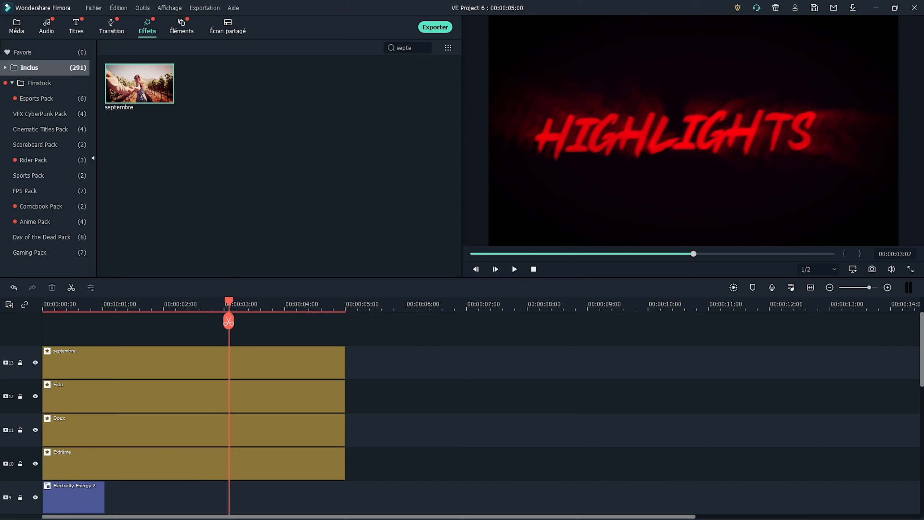
Place clip 10 at the start of track 6 beneath the electricity elements and match the project to the media's 1920 x 1080 60fps
scroll(250, 351, "down", 4)
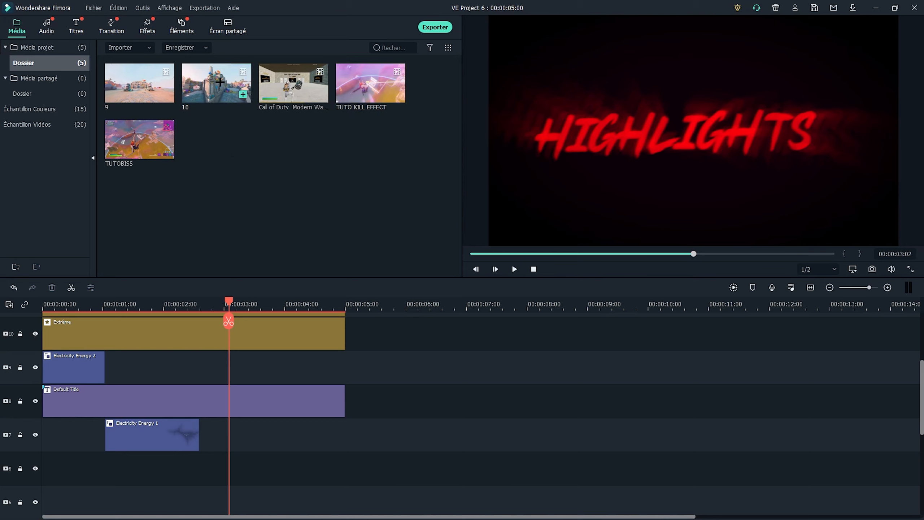
left_click_drag(225, 85, 68, 467)
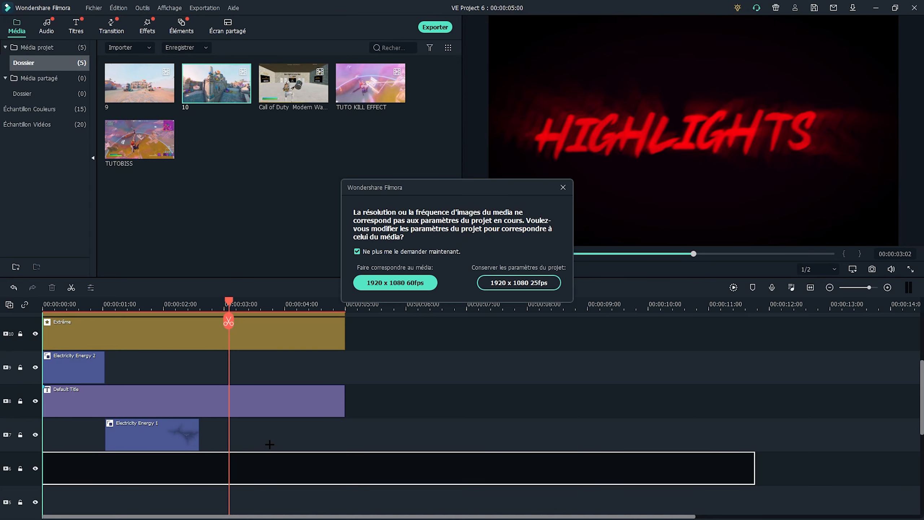
left_click(404, 284)
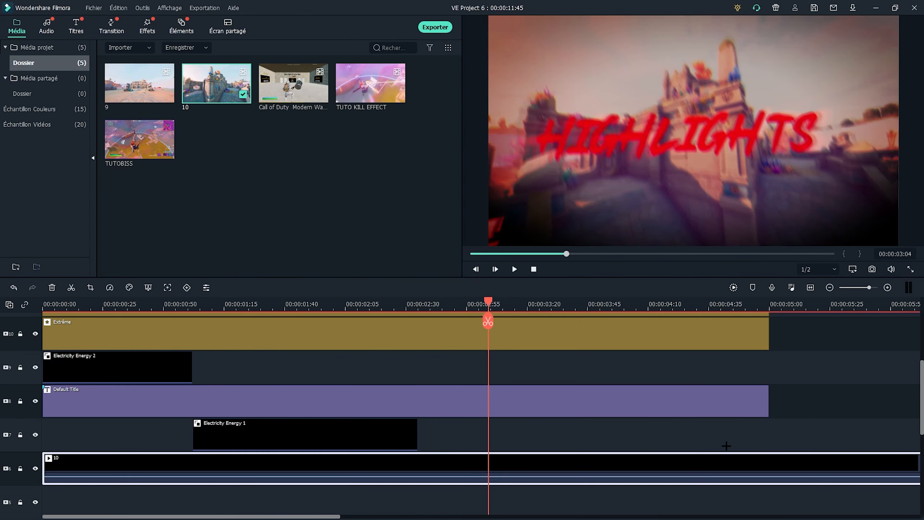
Trim clip 10 to end with the title and place clip 9 directly after it on track 6
left_click_drag(690, 468, 318, 437)
left_click_drag(139, 83, 322, 459)
Add the Disparition transition to the end of clip 9
left_click(108, 25)
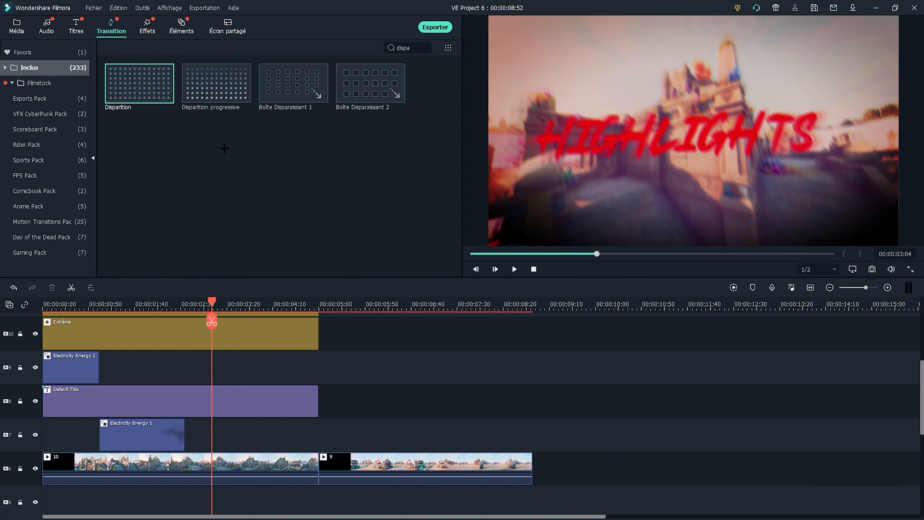
left_click_drag(167, 94, 465, 470)
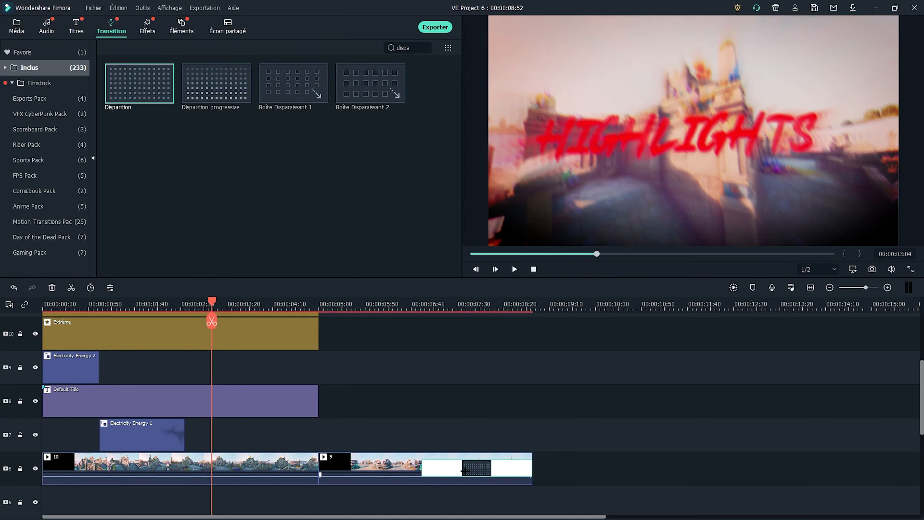
Find the Plain Shape 9 transition in the Plain Shape collection and add it at the cut between clips 10 and 9
left_click(33, 96)
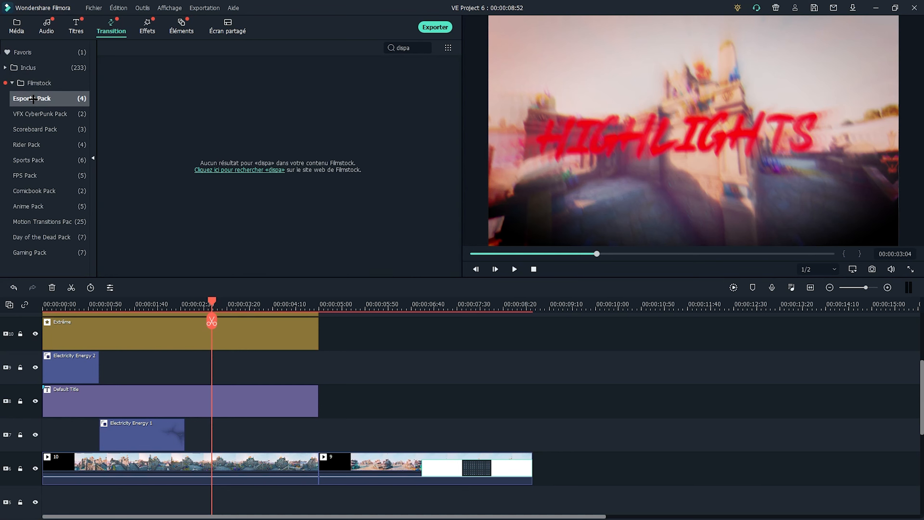
left_click(36, 111)
scroll(42, 144, "up", 3)
left_click(49, 111)
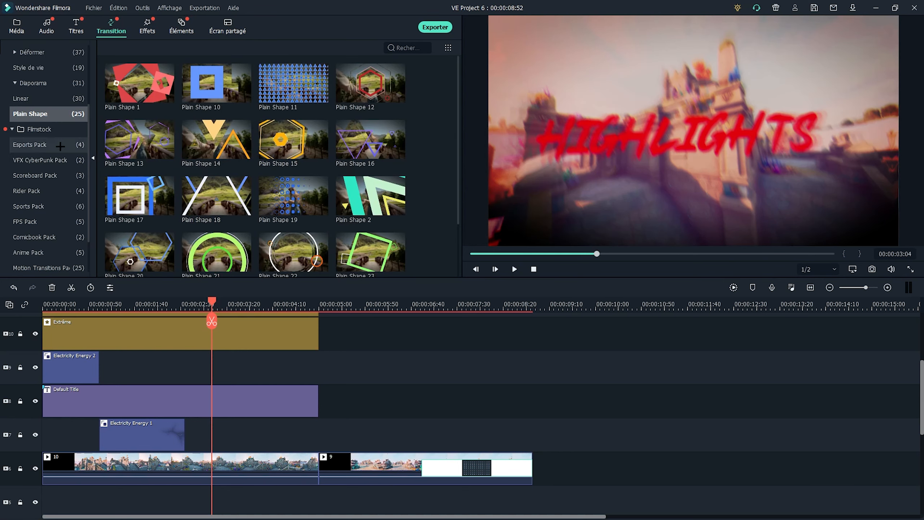
scroll(210, 157, "down", 5)
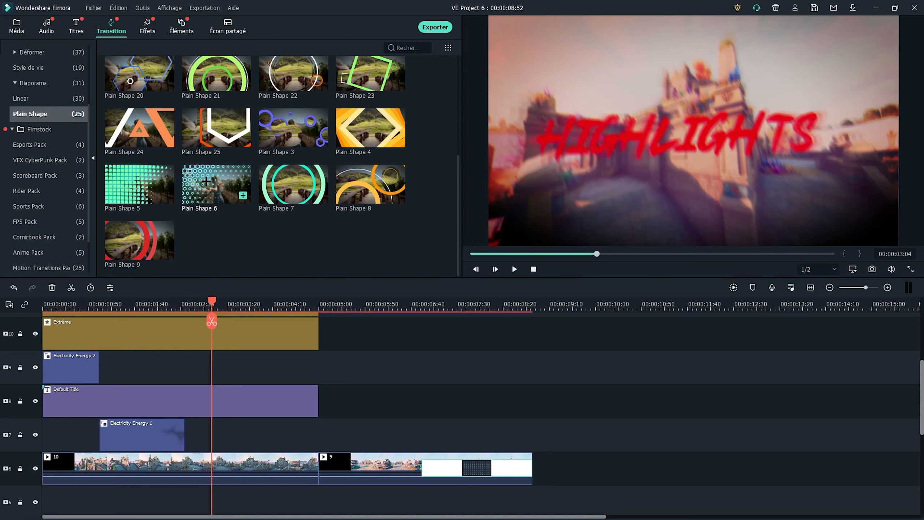
left_click_drag(139, 240, 306, 465)
Play the sequence from the start through both clips to check the title, effects and transitions
left_click_drag(212, 301, 43, 301)
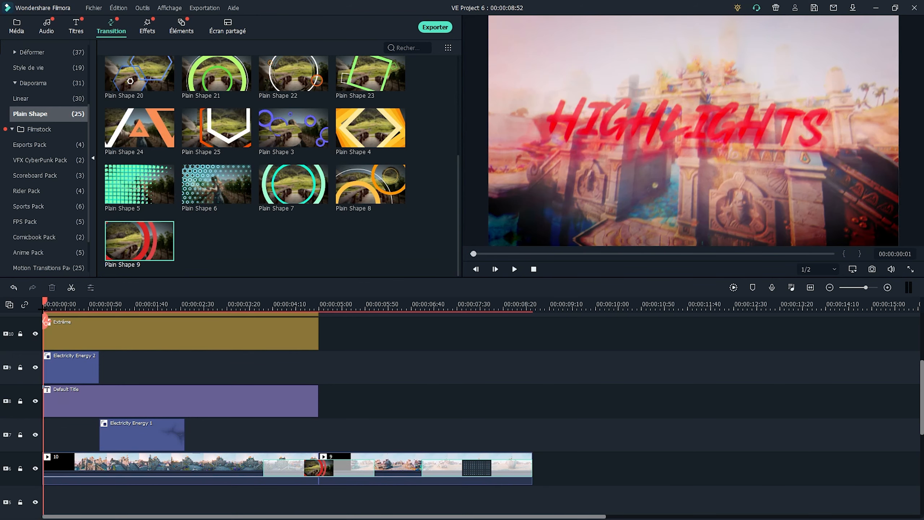
key("space")
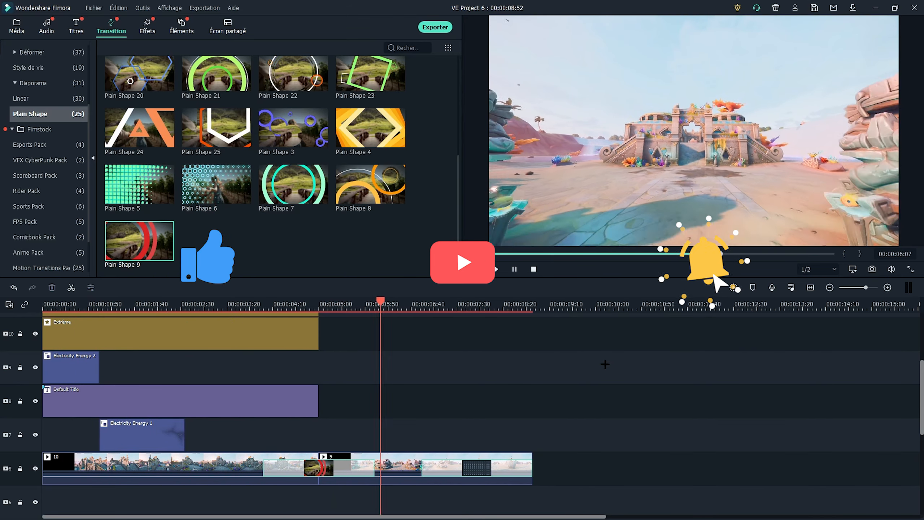
key("space")
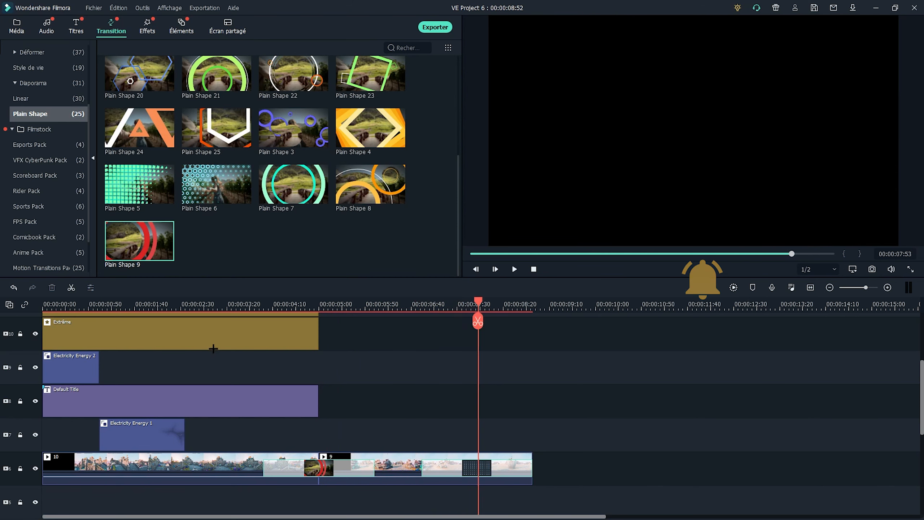
Try to add the 2020 track from the Beat Music collection to the project
left_click(51, 26)
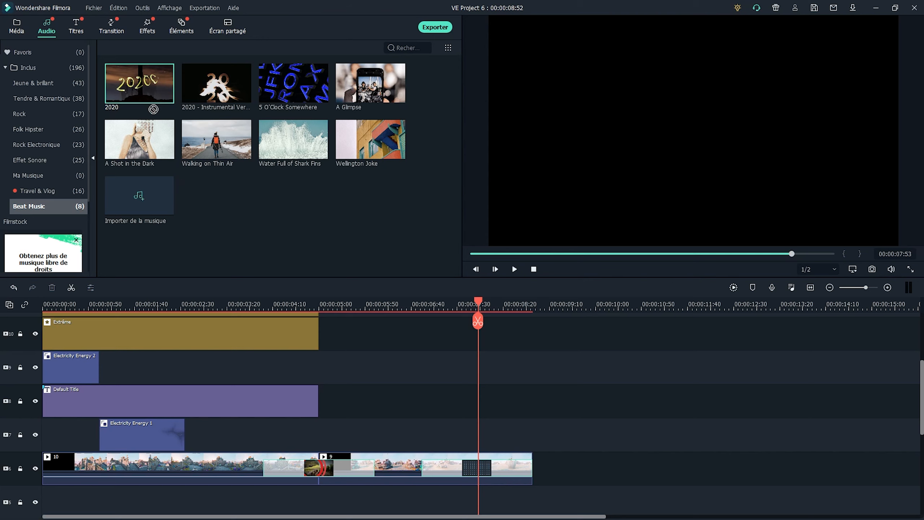
left_click_drag(153, 109, 150, 83)
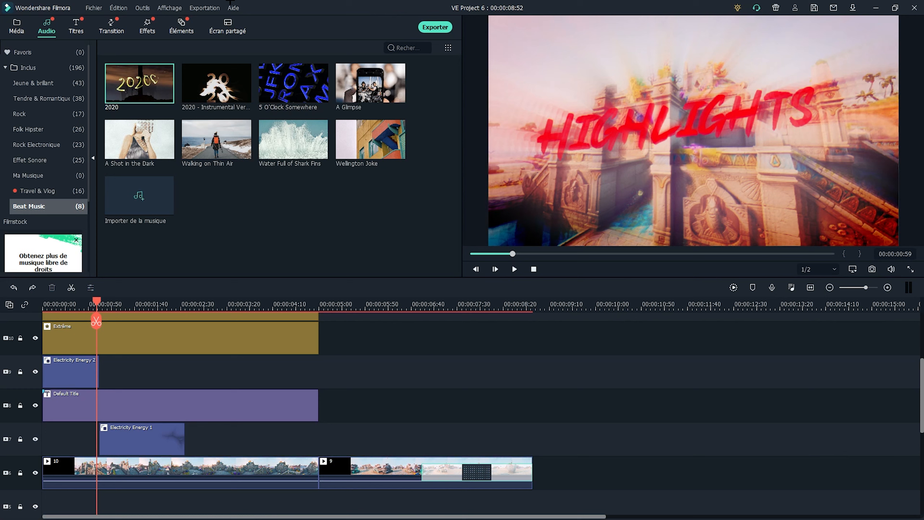
Open the export settings for saving the project as a local MP4 video
left_click(206, 8)
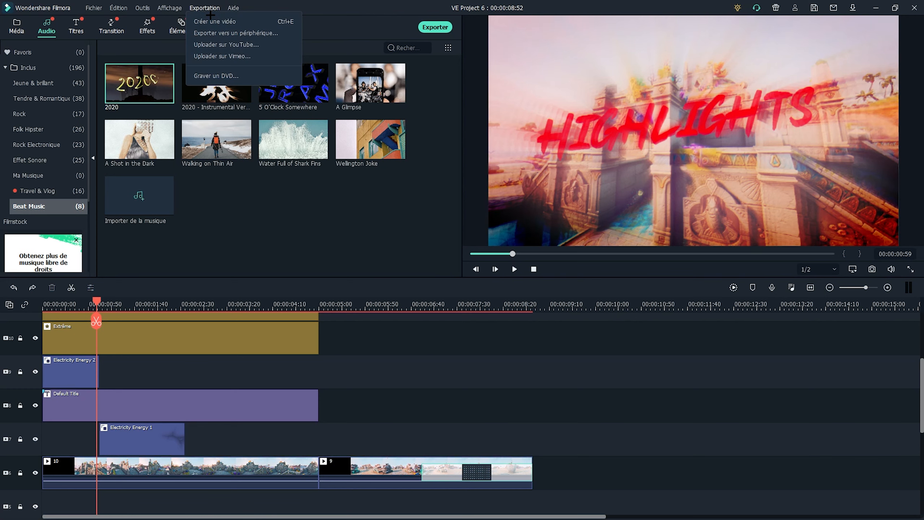
left_click(444, 26)
left_click(437, 27)
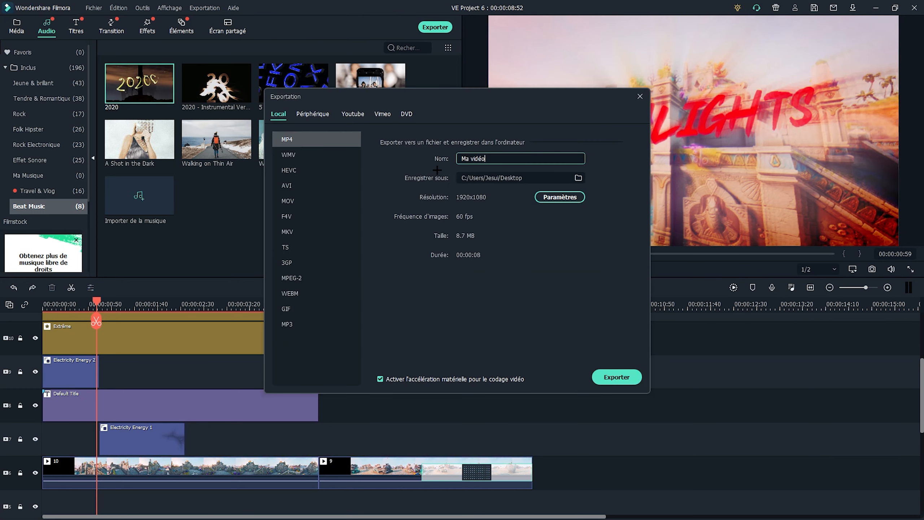